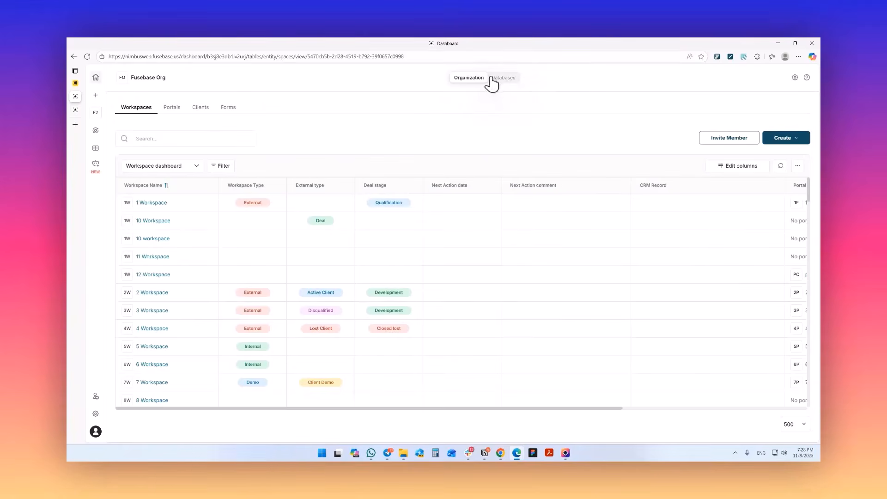
# Step: Look over the organization's databases and return to the workspace dashboard
pyautogui.click(509, 82)
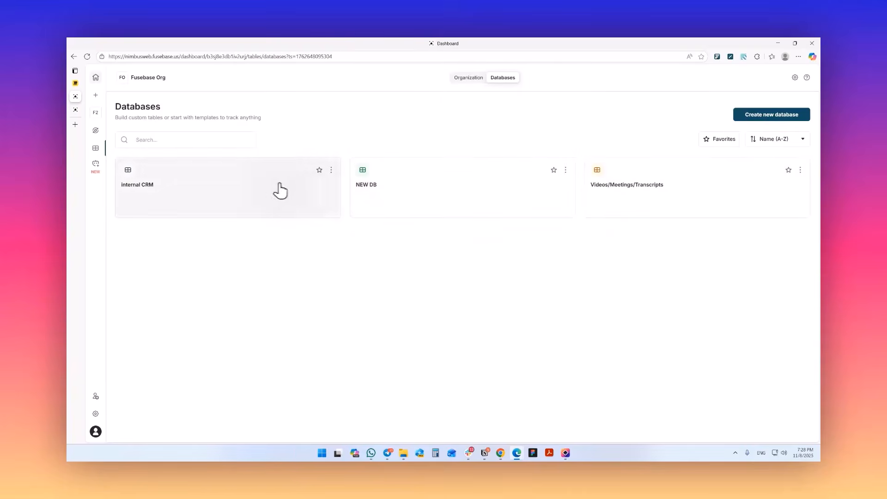
pyautogui.click(469, 79)
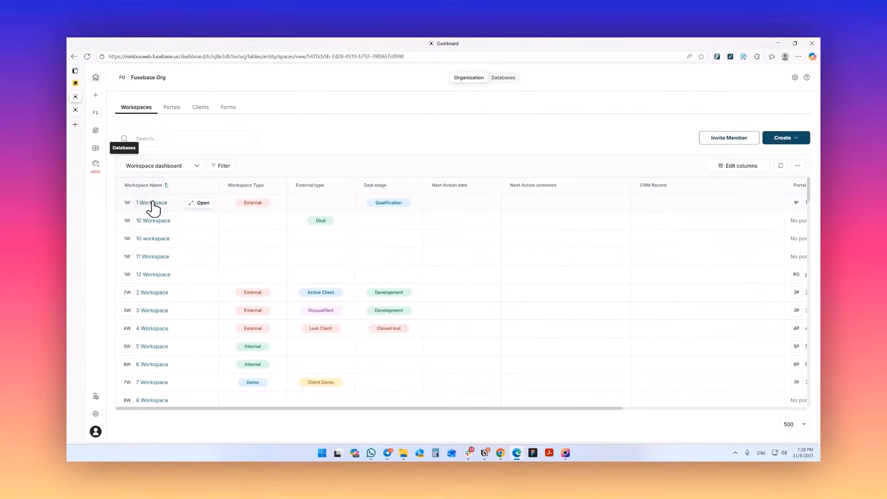
# Step: Switch to the open 1 Workspace page and expand its Client Portal and Internal Space sections
pyautogui.click(77, 111)
pyautogui.click(120, 105)
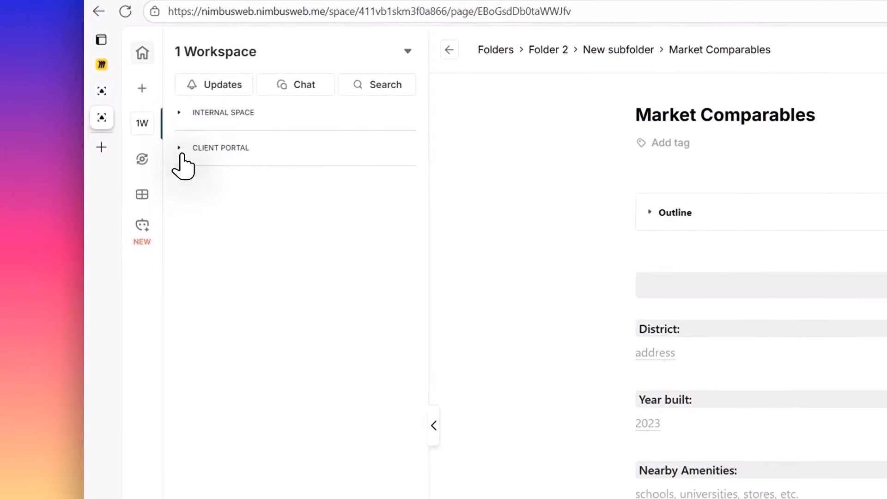
pyautogui.click(181, 159)
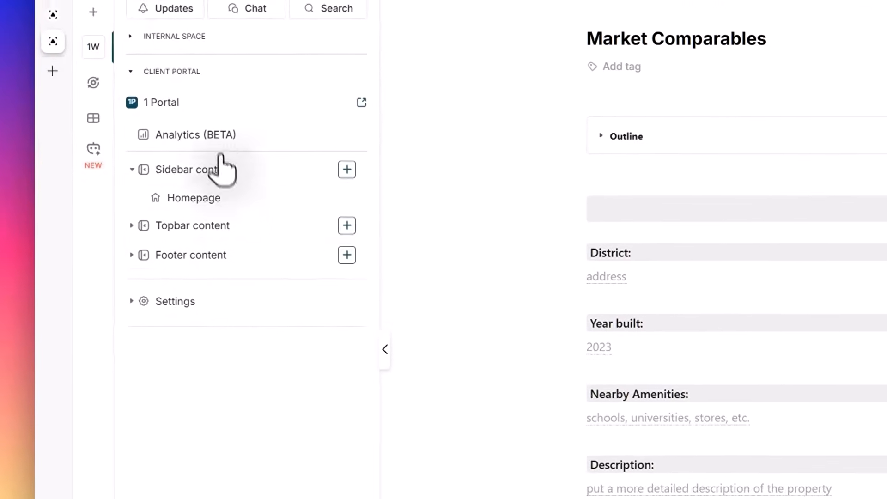
pyautogui.click(181, 136)
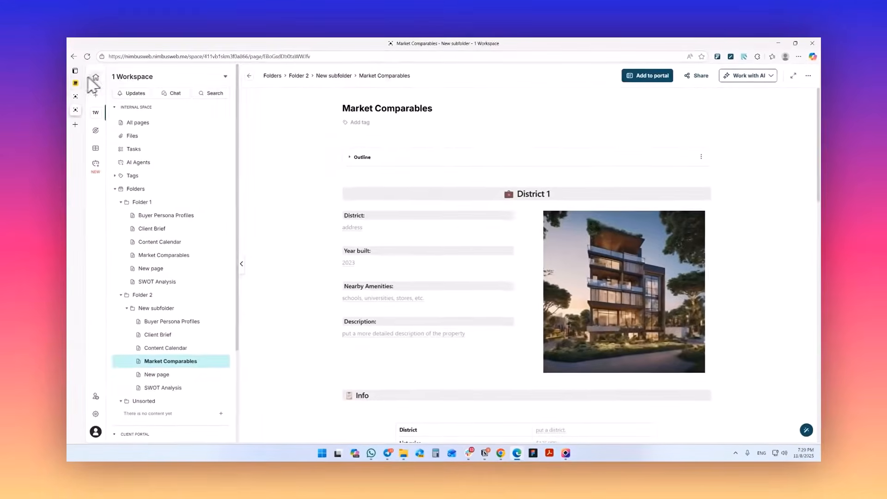
# Step: Review the Product Structure diagram in Miro and return to the Market Comparables page in 1 Workspace
pyautogui.click(82, 82)
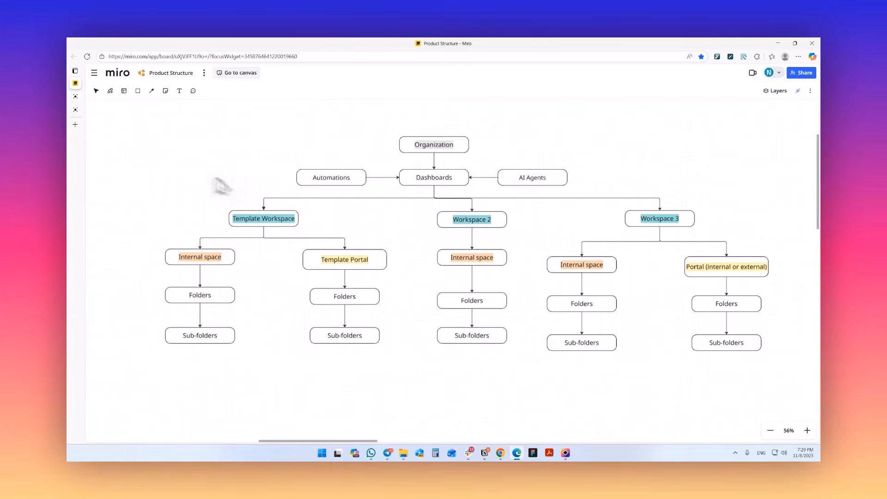
pyautogui.click(75, 109)
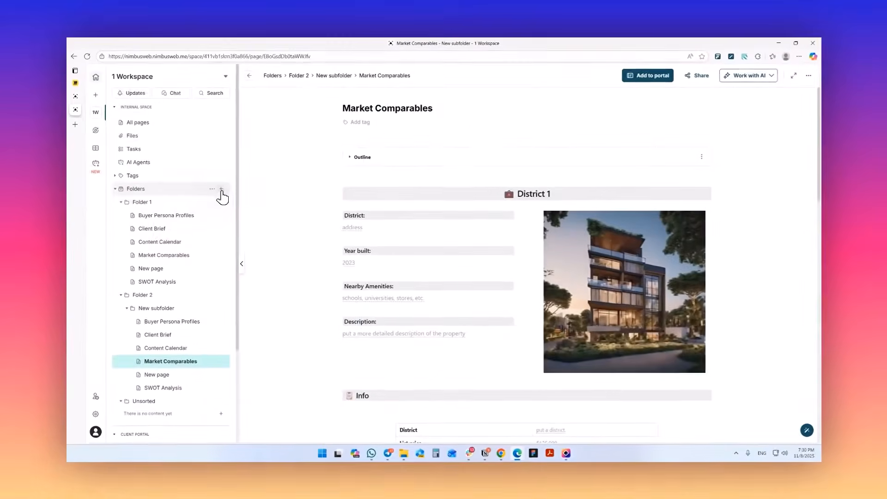
# Step: Examine the new folder dialog, plus the add options and management actions available for Folder 1, without applying any
pyautogui.click(310, 195)
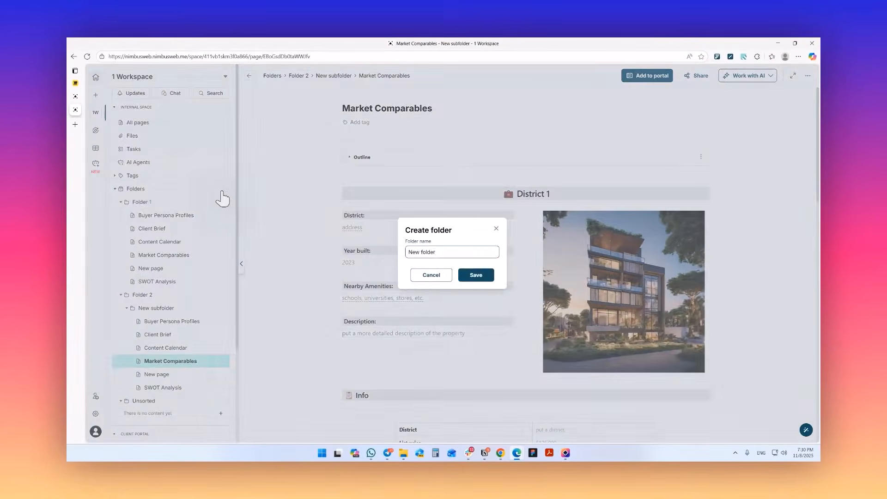
pyautogui.click(420, 276)
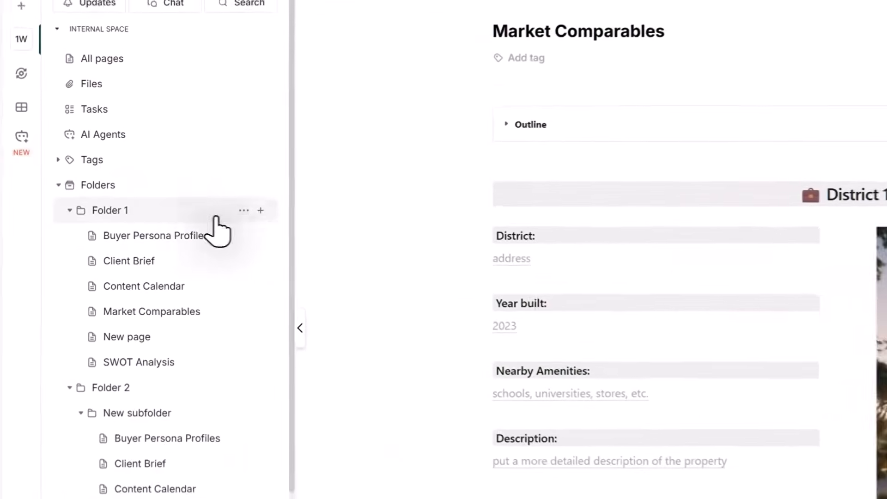
pyautogui.click(222, 202)
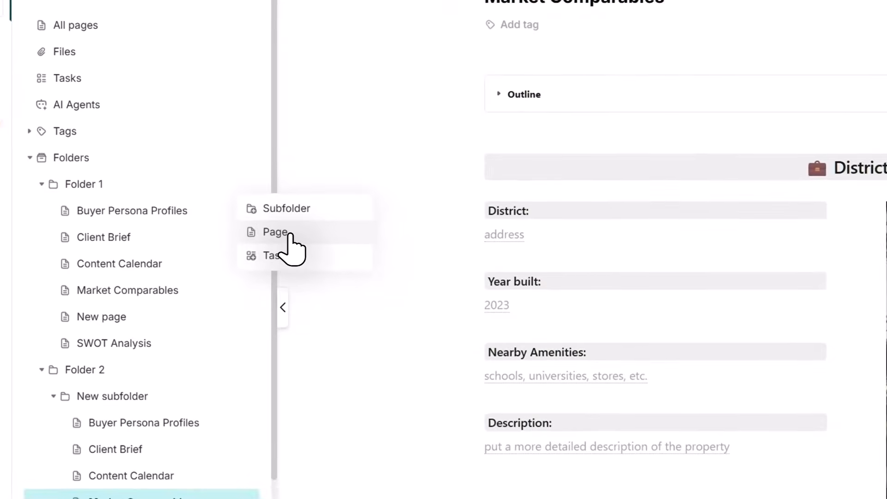
pyautogui.click(356, 146)
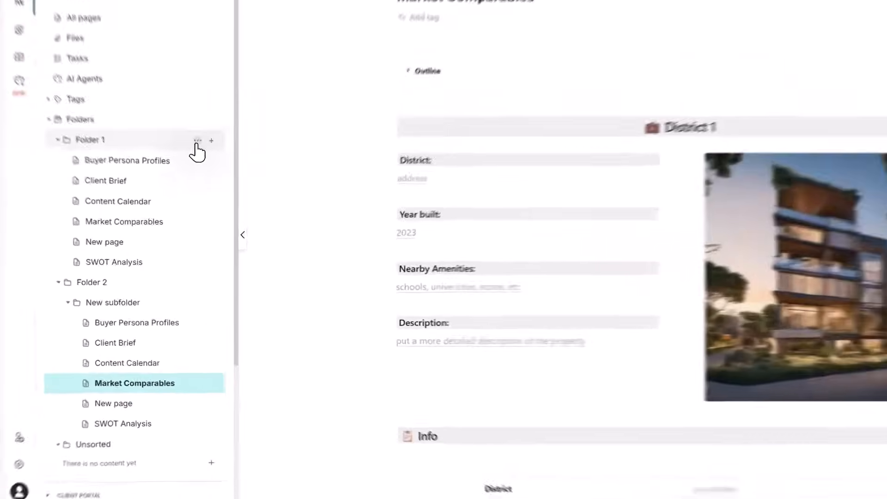
pyautogui.click(212, 203)
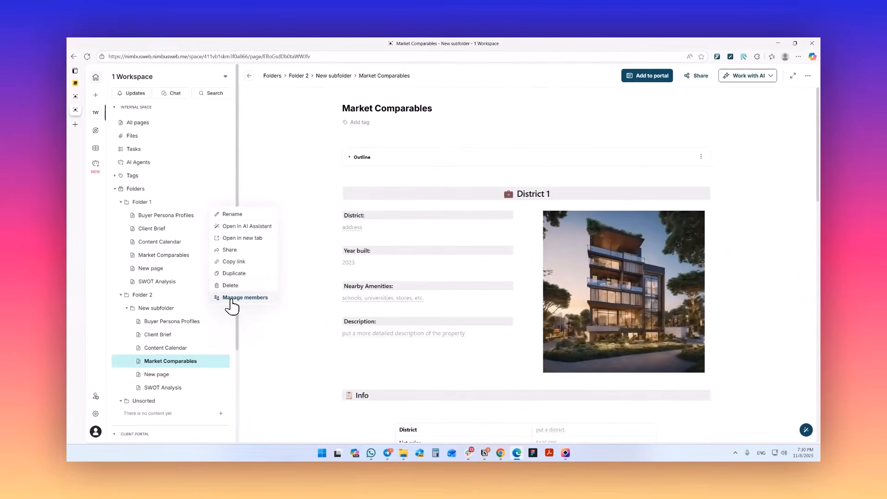
pyautogui.click(299, 327)
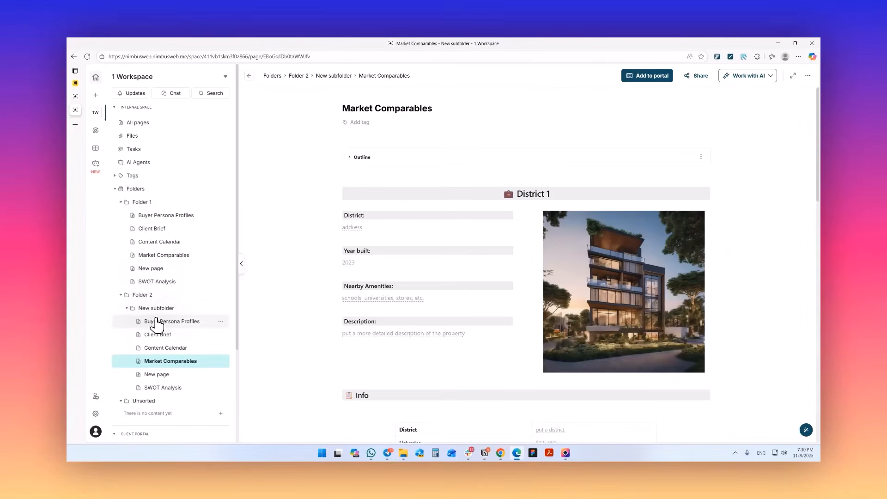
# Step: Expand the Tags section and add a new "Marketing" tag to the Market Comparables page in Folder 1
pyautogui.click(115, 176)
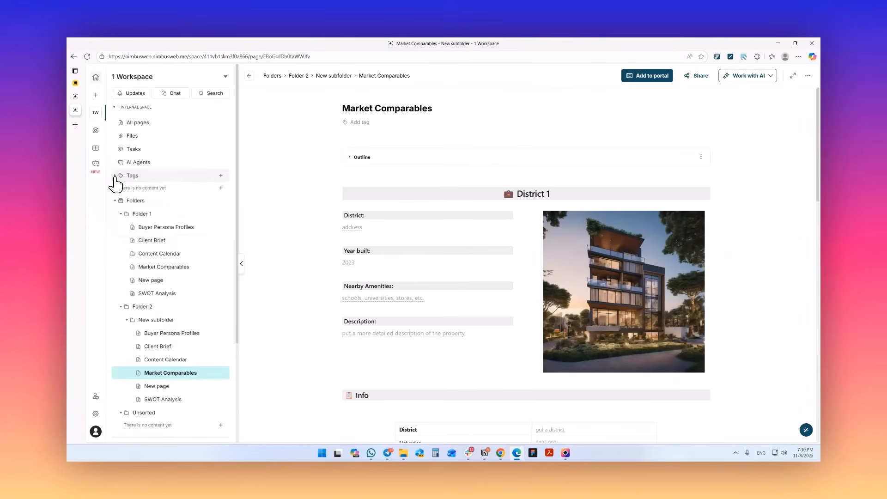
pyautogui.click(164, 268)
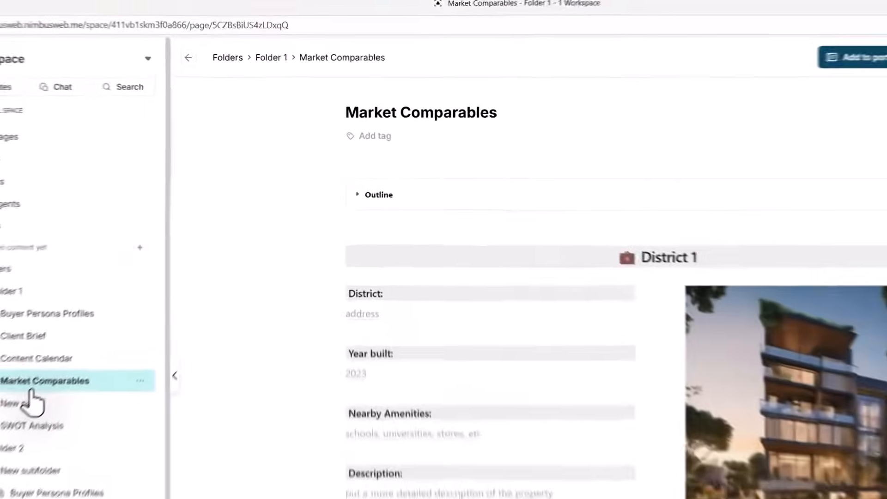
pyautogui.click(376, 148)
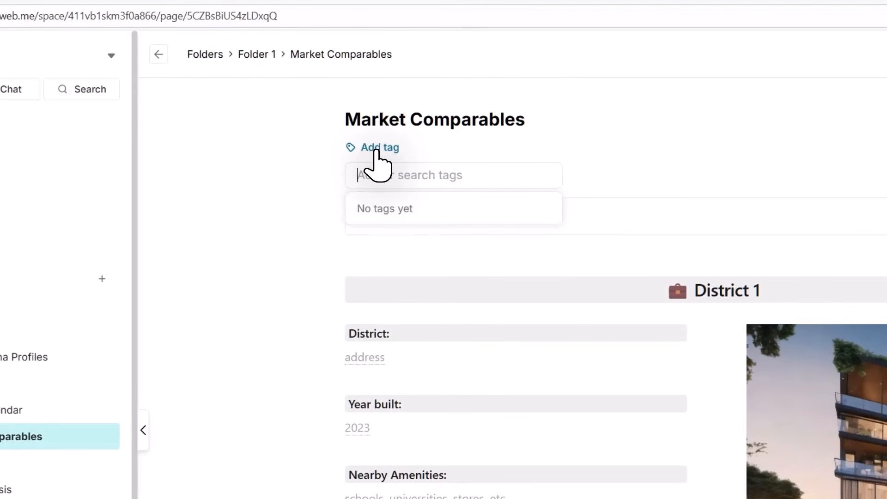
pyautogui.write('Mar')
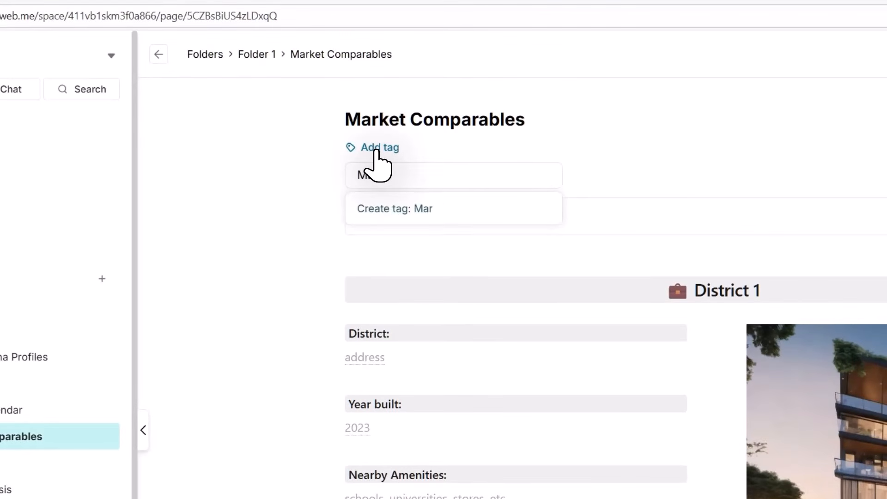
pyautogui.write('keting')
pyautogui.press('Return')
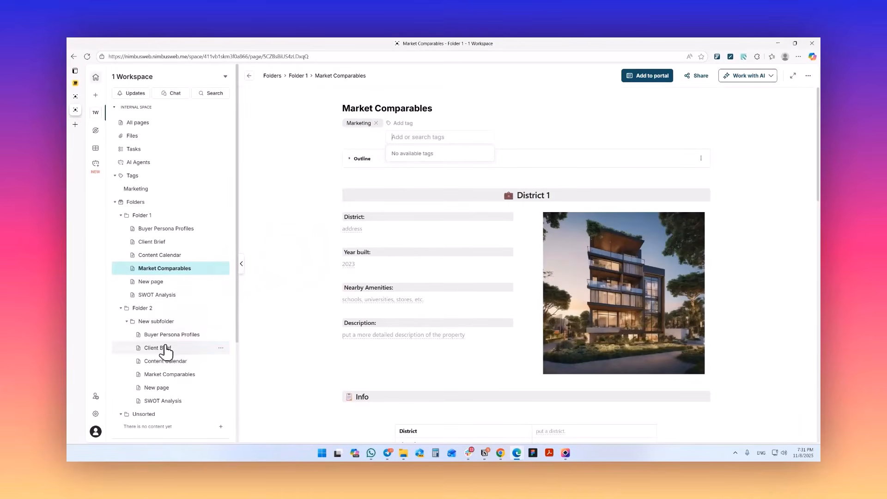
# Step: Add the existing Marketing tag to the Client Brief page in Folder 2's New subfolder
pyautogui.click(159, 351)
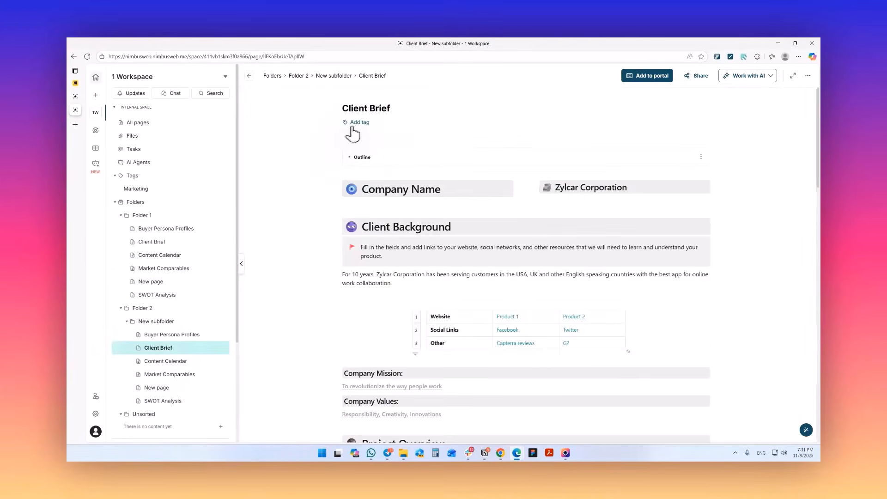
pyautogui.click(360, 123)
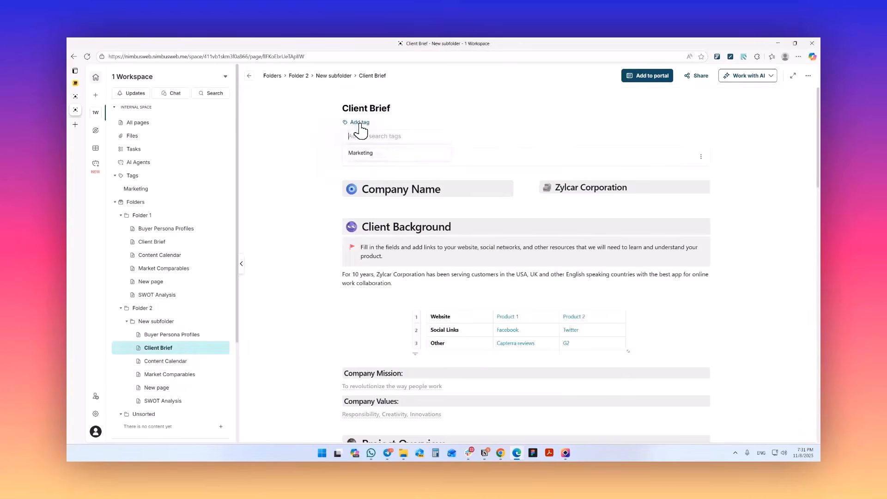
pyautogui.click(359, 157)
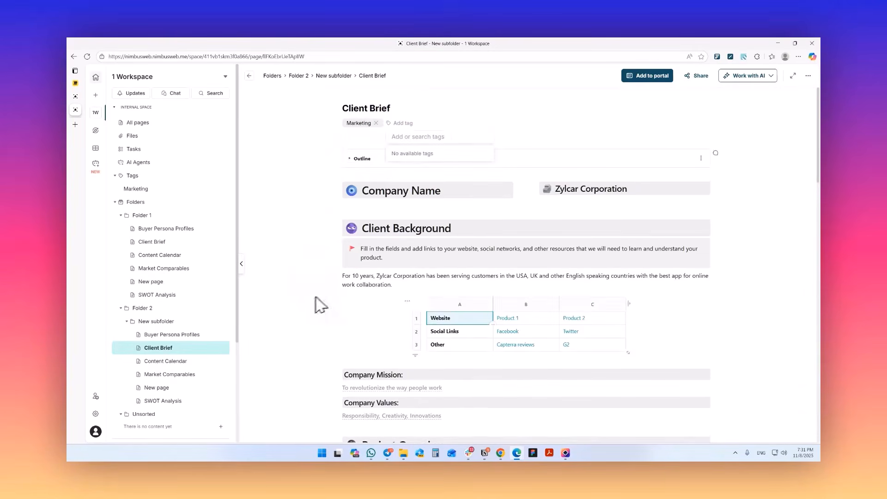
# Step: Add the Marketing tag to the SWOT Analysis page in New subfolder and list all pages carrying that tag
pyautogui.click(168, 401)
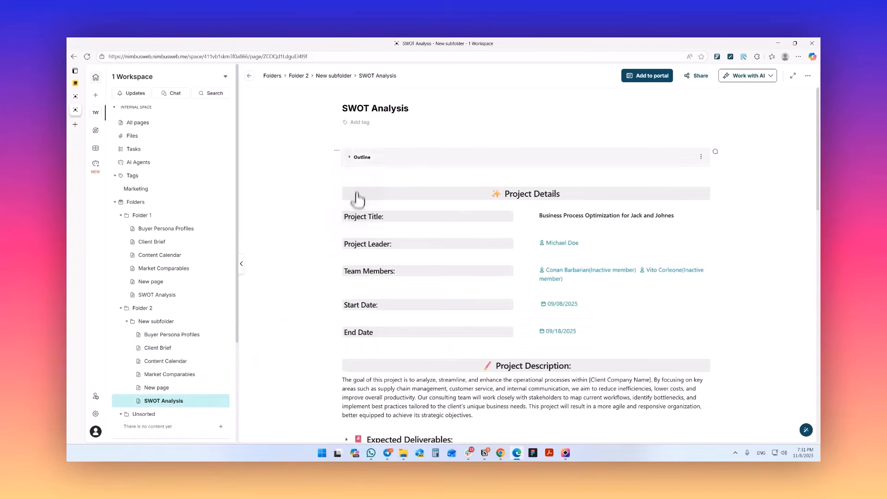
pyautogui.click(358, 127)
pyautogui.click(362, 150)
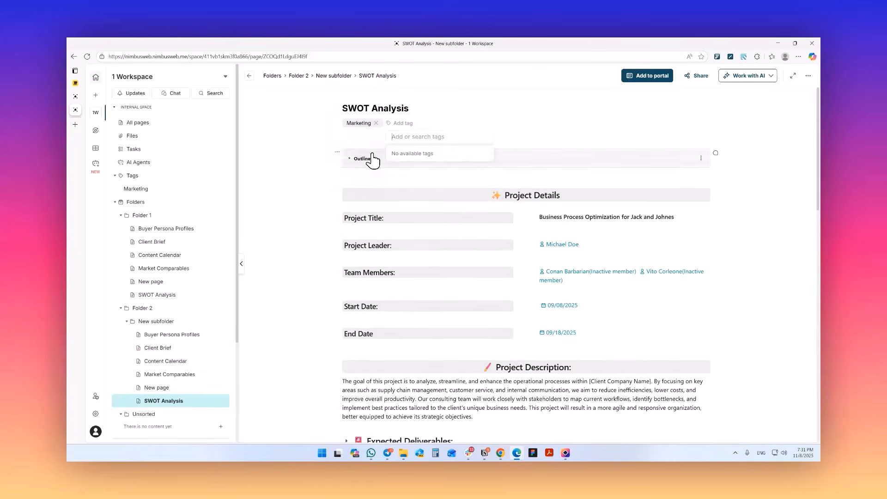
pyautogui.click(308, 190)
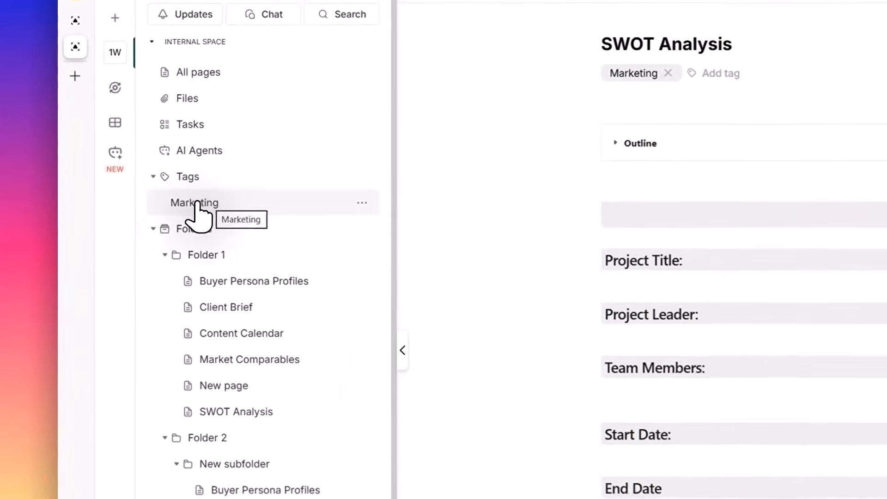
pyautogui.click(137, 188)
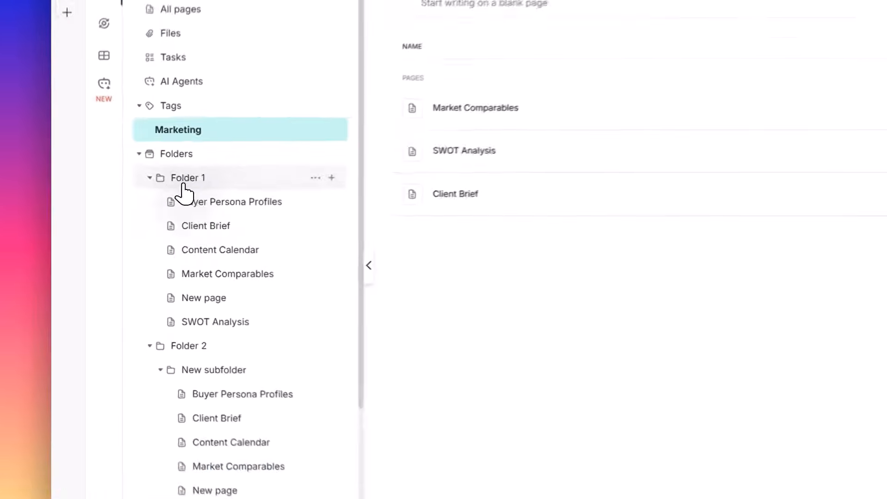
# Step: Move Folder 1 into Folder 2, placing it above New subfolder
pyautogui.moveTo(141, 215); pyautogui.dragTo(151, 310)
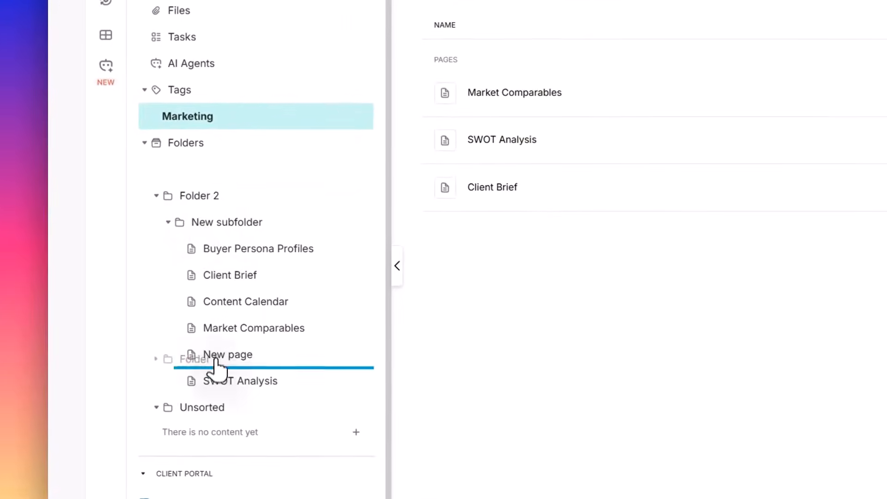
pyautogui.moveTo(217, 368); pyautogui.dragTo(222, 234)
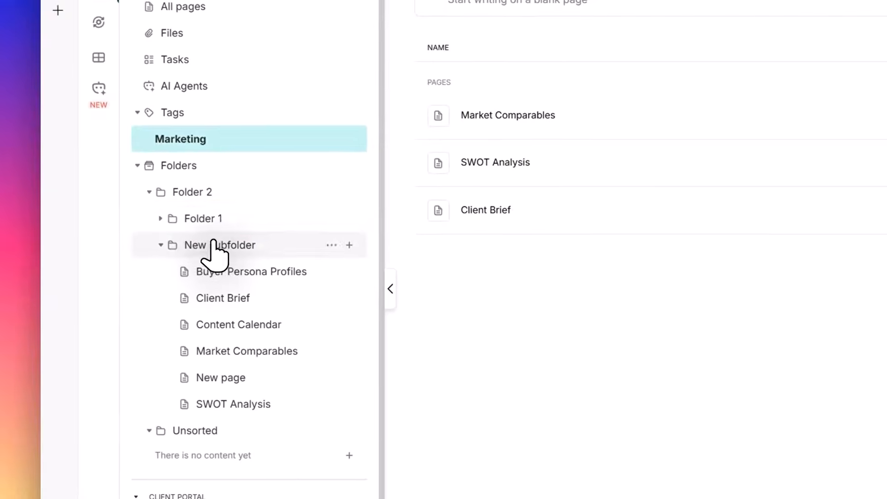
# Step: Examine the management actions for the nested Folder 1, and the contents and sharing options of Folder 2
pyautogui.click(331, 218)
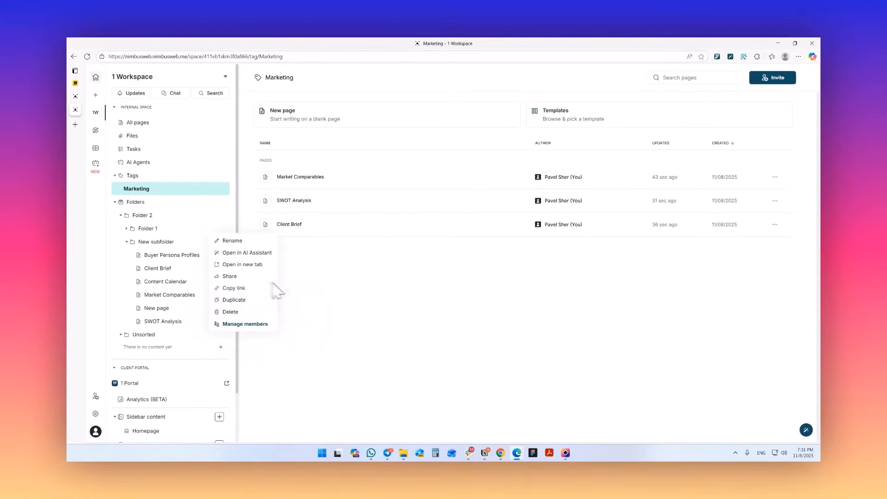
pyautogui.click(318, 345)
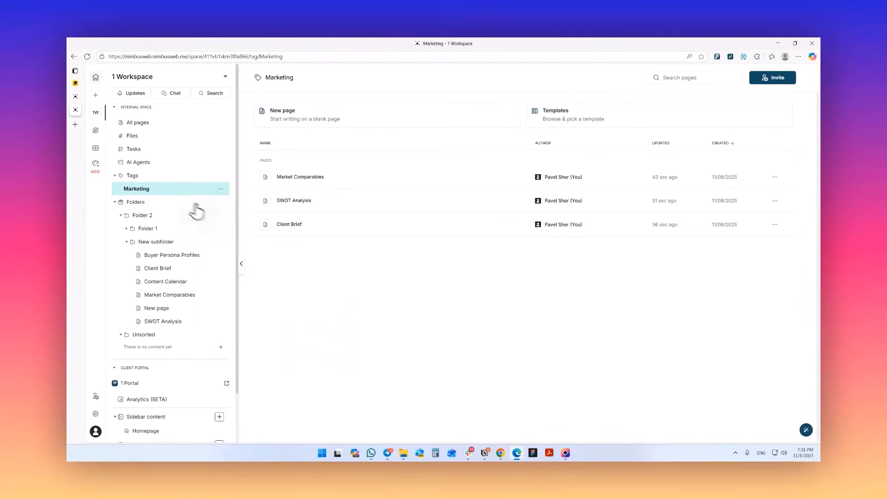
pyautogui.click(164, 216)
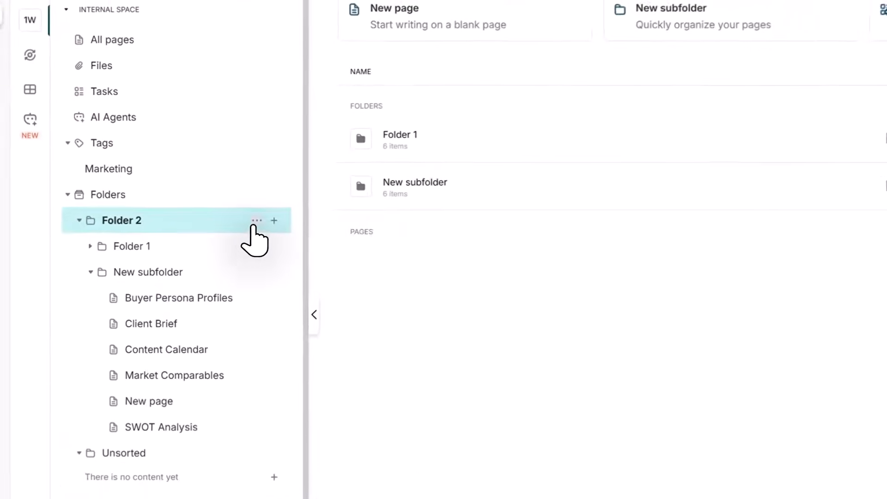
pyautogui.click(213, 216)
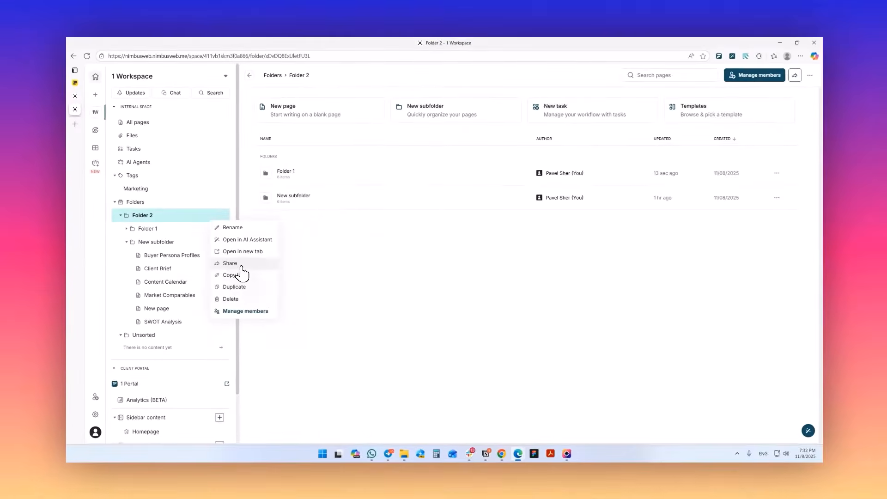
pyautogui.click(381, 273)
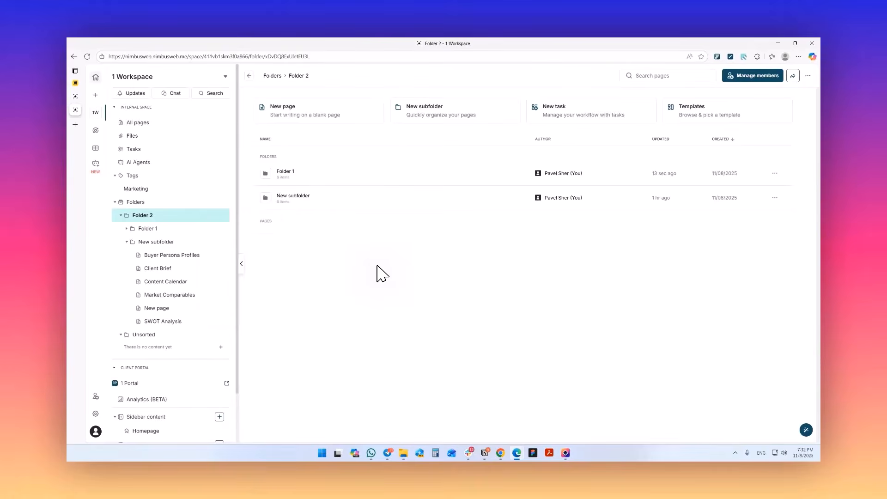